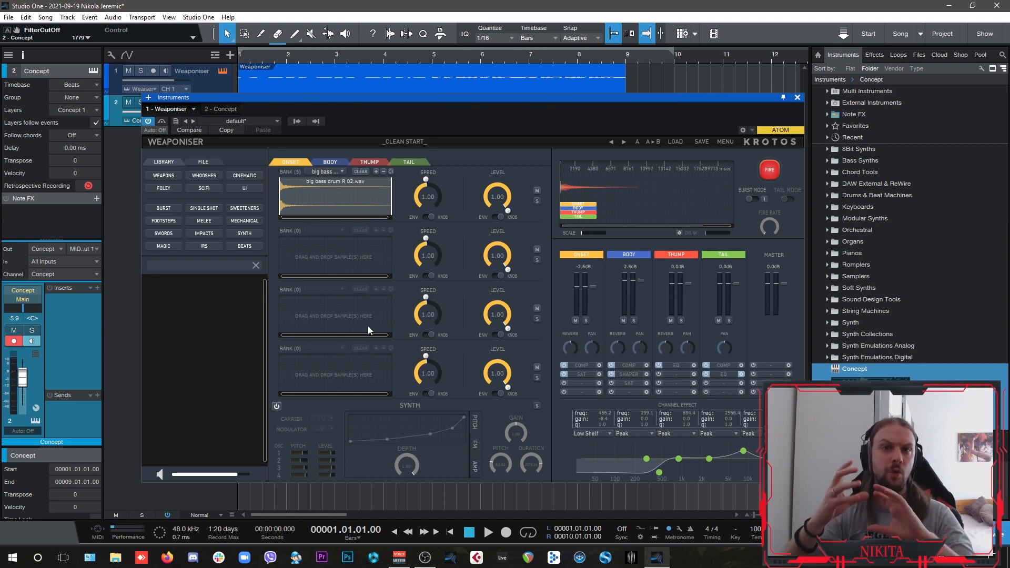
Look through the Body, Tail and Onset sections of Weaponiser and the samples loaded in them.
click(330, 163)
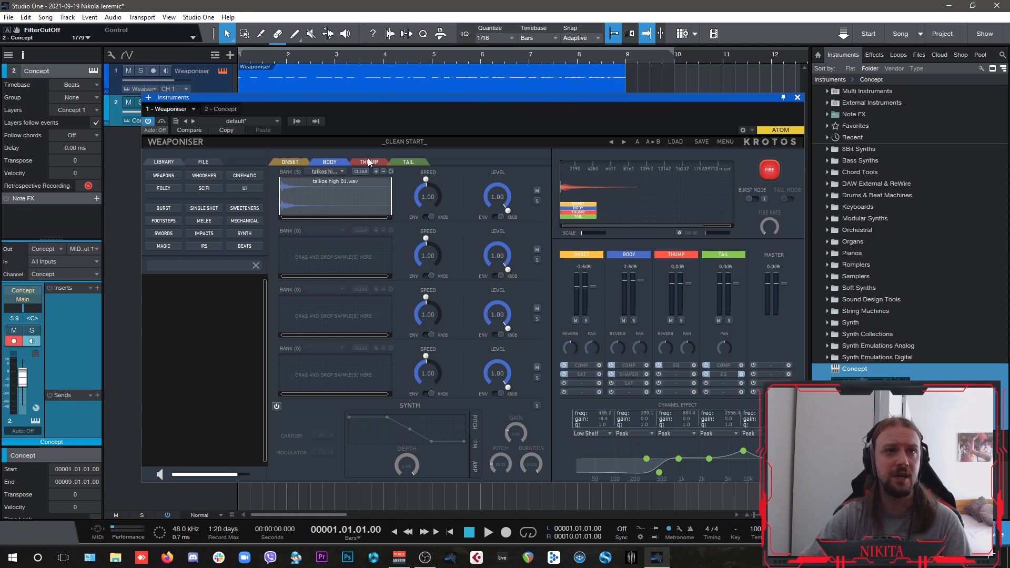
click(408, 162)
click(311, 164)
click(305, 164)
click(318, 164)
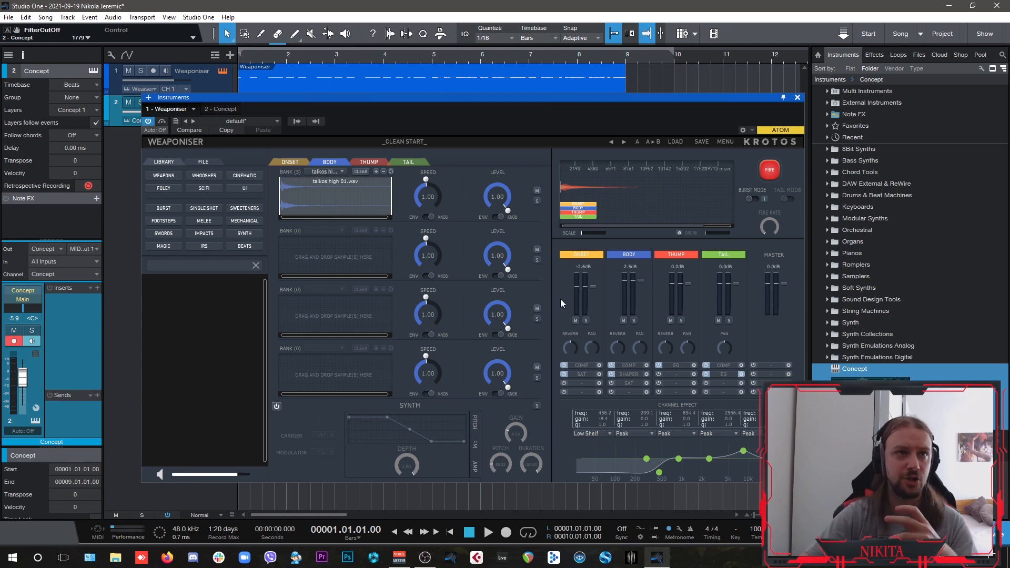
click(299, 163)
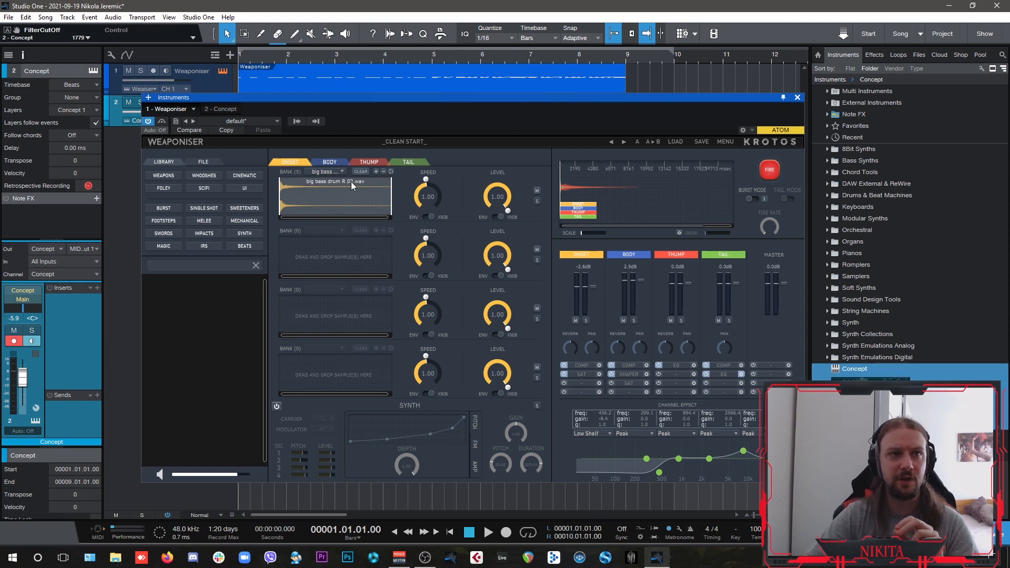
Inspect the list of bass drum samples in the first Onset bank and Weaponiser's preset options.
click(339, 172)
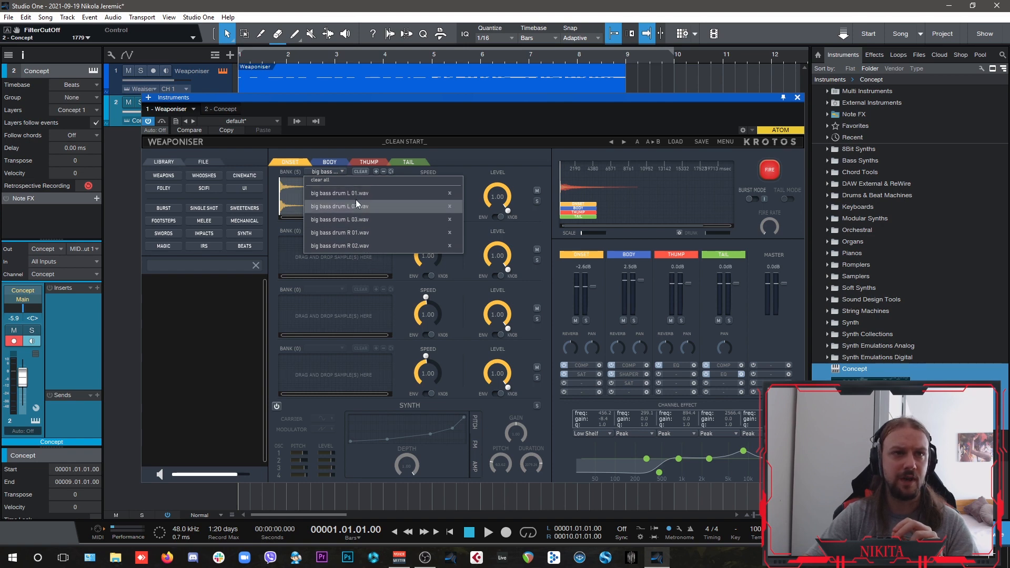
click(466, 141)
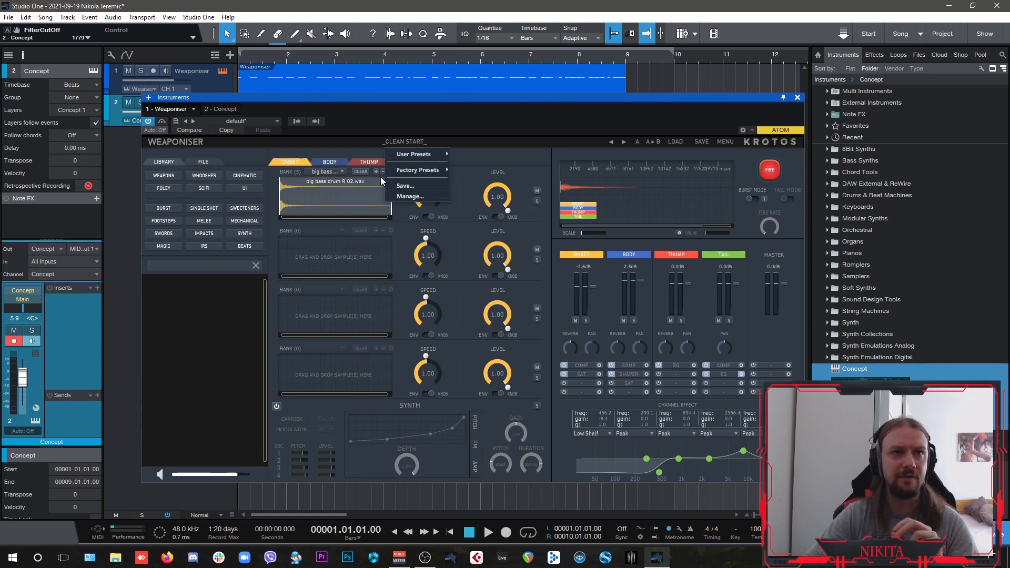
click(480, 158)
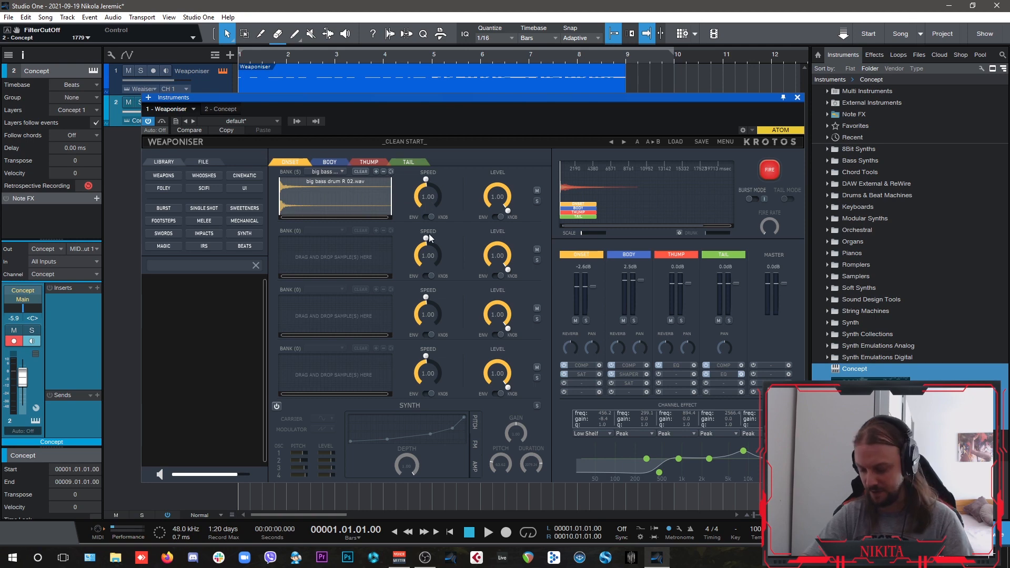
Arm the Weaponiser track and audition the samples of the Onset, Body, Thump and Tail sections, returning to Onset.
click(153, 71)
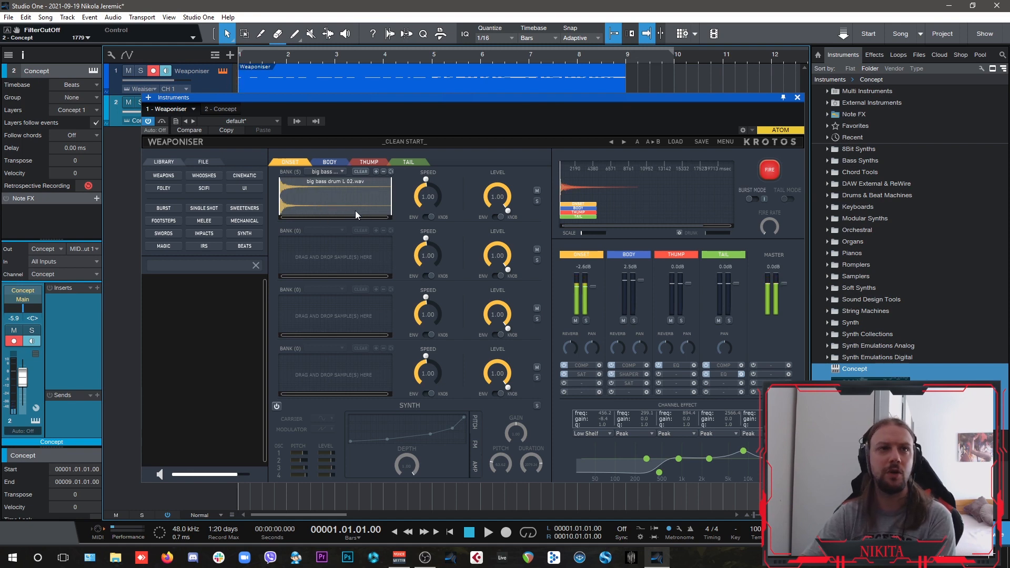
click(332, 162)
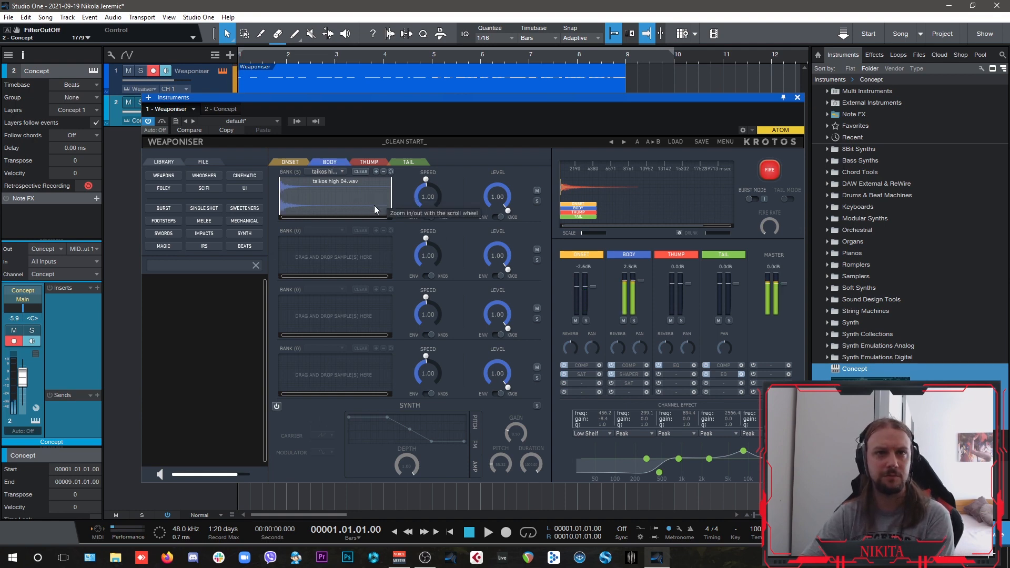
click(370, 163)
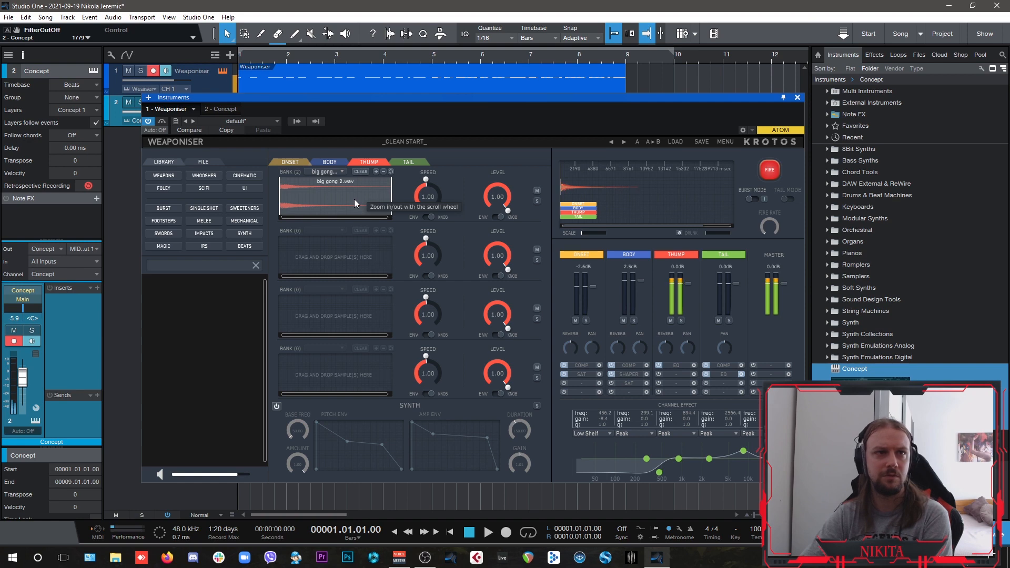
click(404, 163)
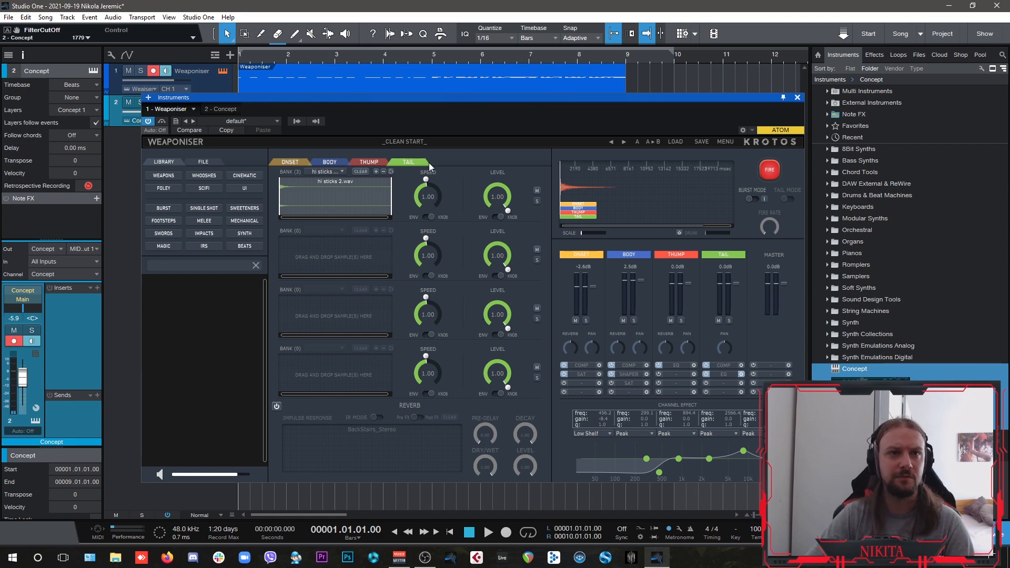
click(289, 162)
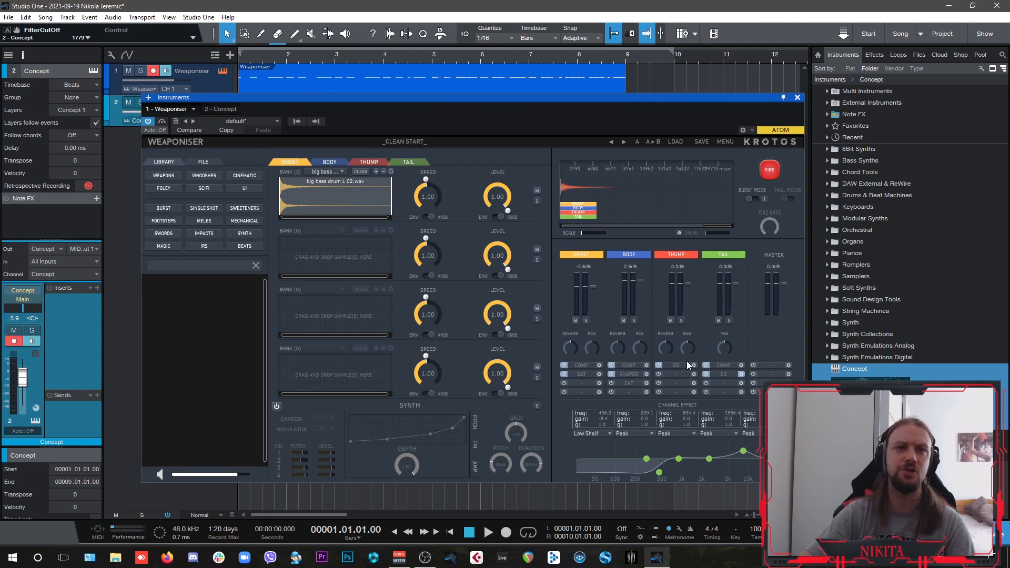
Open the Weaponiser part in the note editor with its track disarmed, and play the song through from the start.
double_click(376, 77)
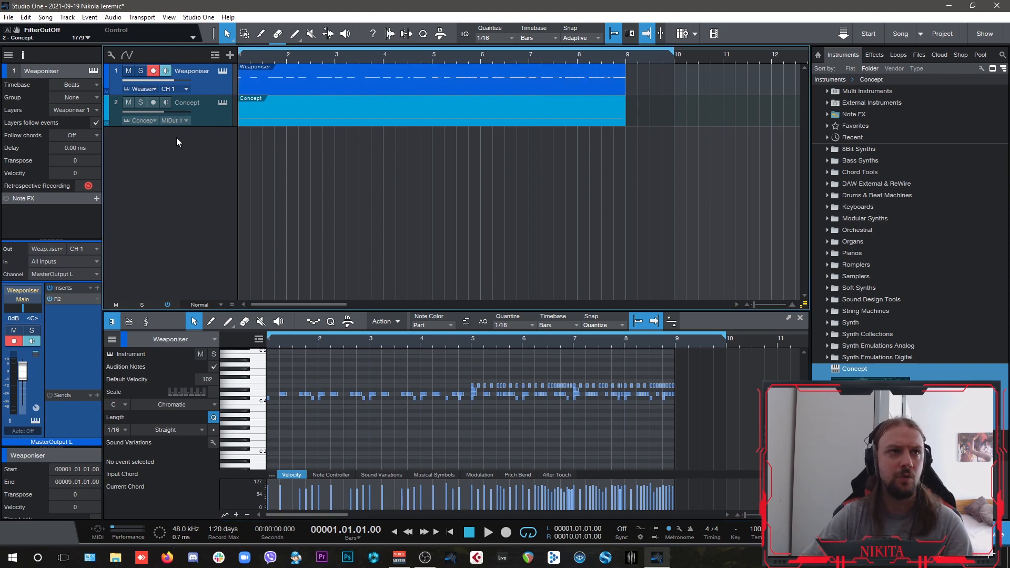
click(155, 72)
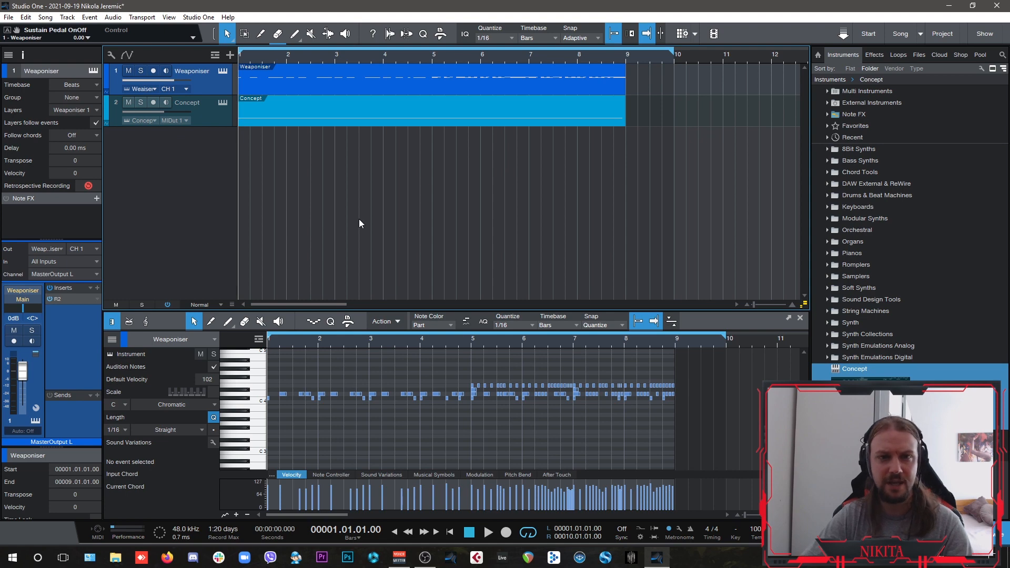
key(space)
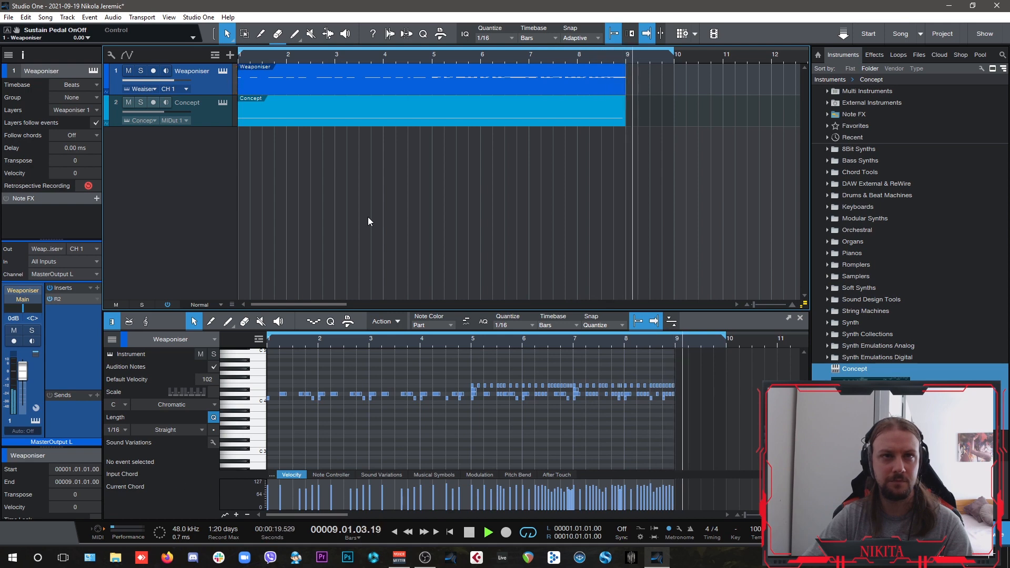
key(space)
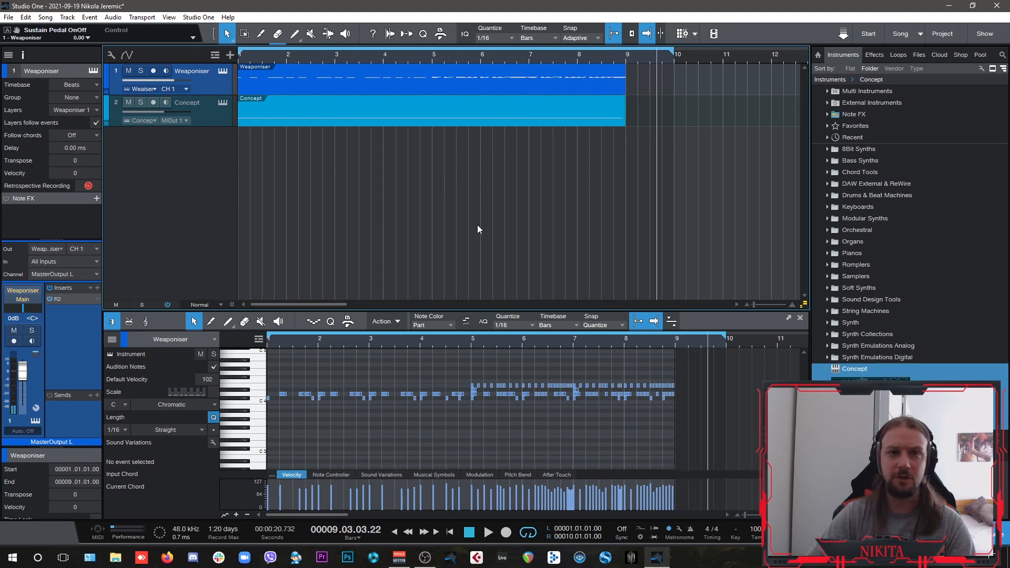
key(comma)
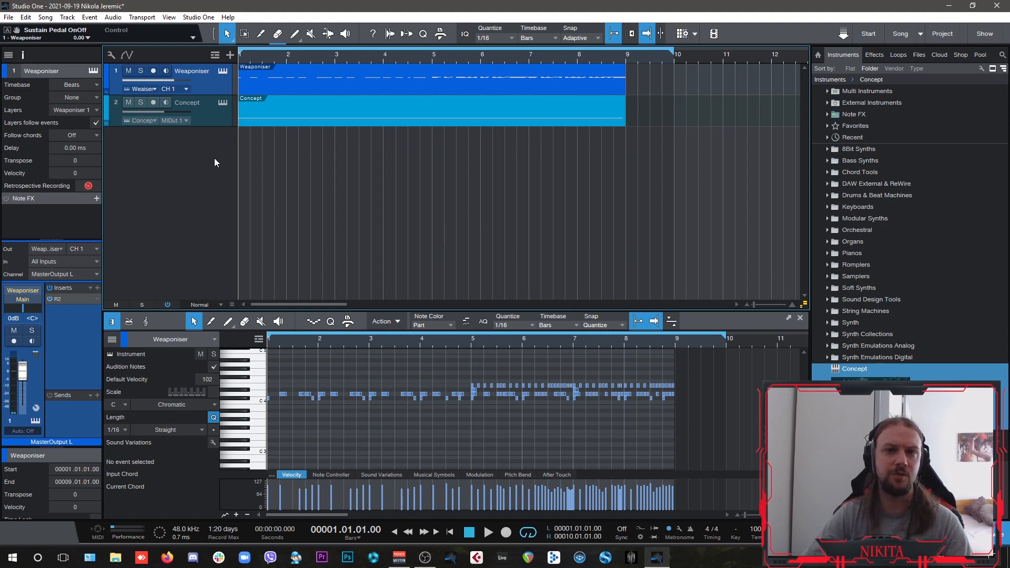
Mute the Concept track and audition the individual Weaponiser notes around C4 on the note editor's keyboard.
click(129, 102)
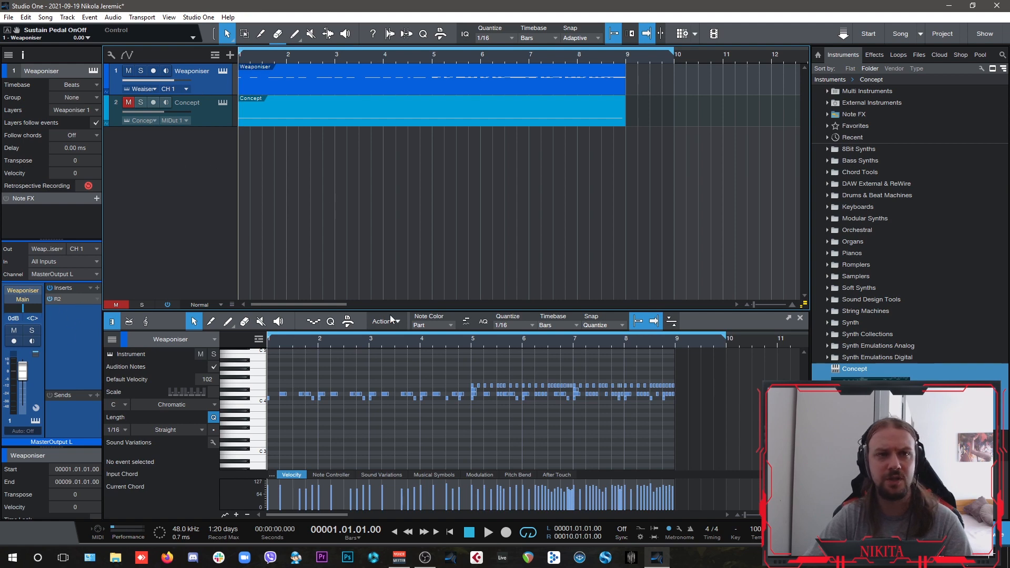
click(246, 398)
click(255, 401)
click(250, 394)
click(246, 390)
click(261, 388)
click(261, 388)
click(262, 388)
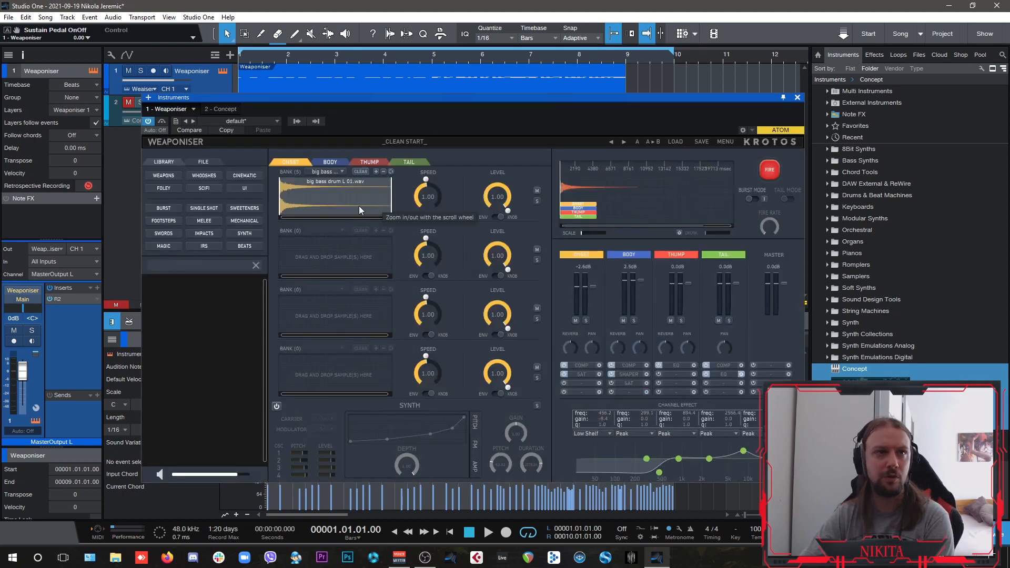
Solo and arm the Weaponiser track, and close the instrument window.
click(140, 71)
click(153, 72)
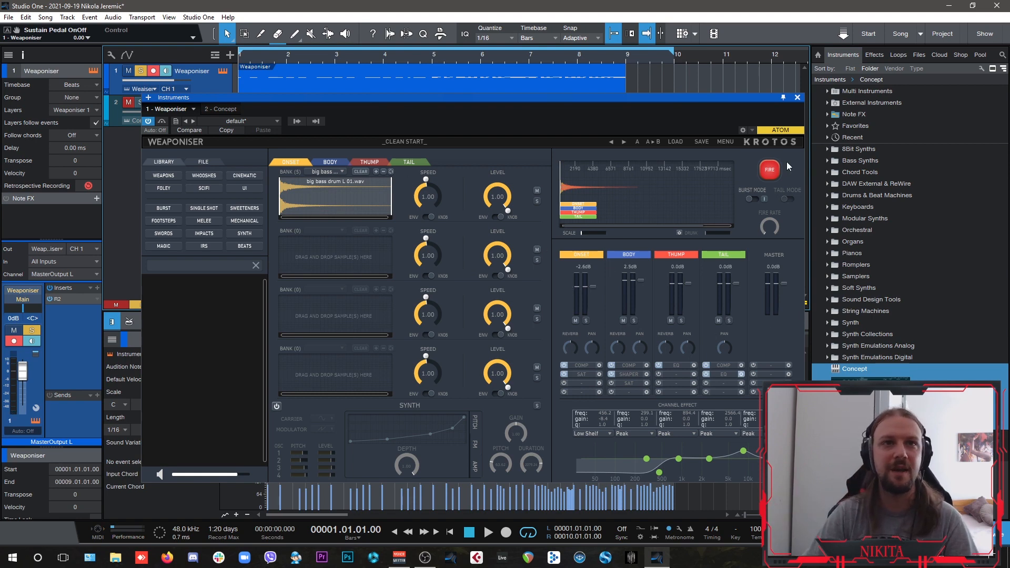
click(797, 99)
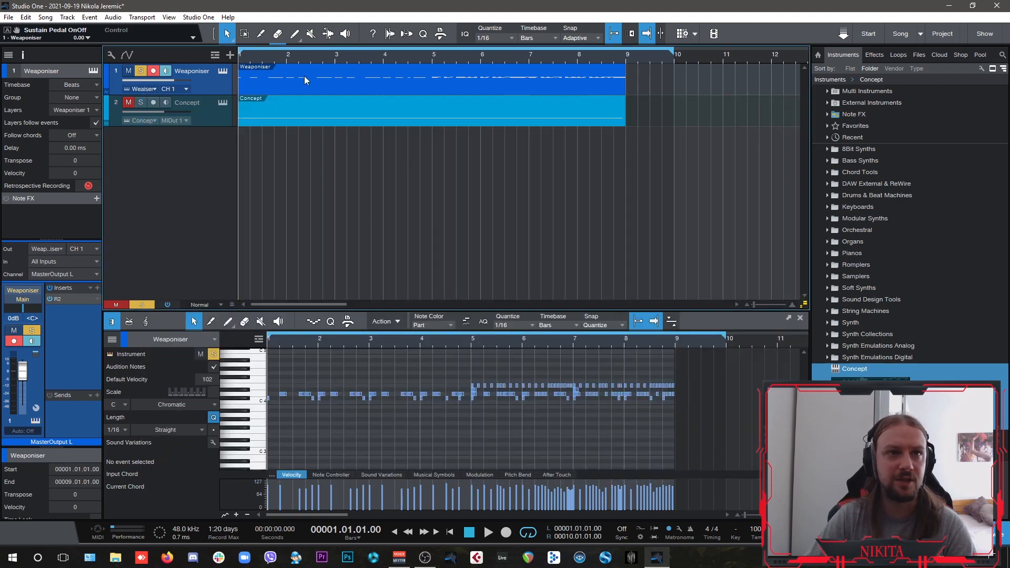
Play the soloed Weaponiser part from the start and bypass the R2 insert on its channel during playback.
key(space)
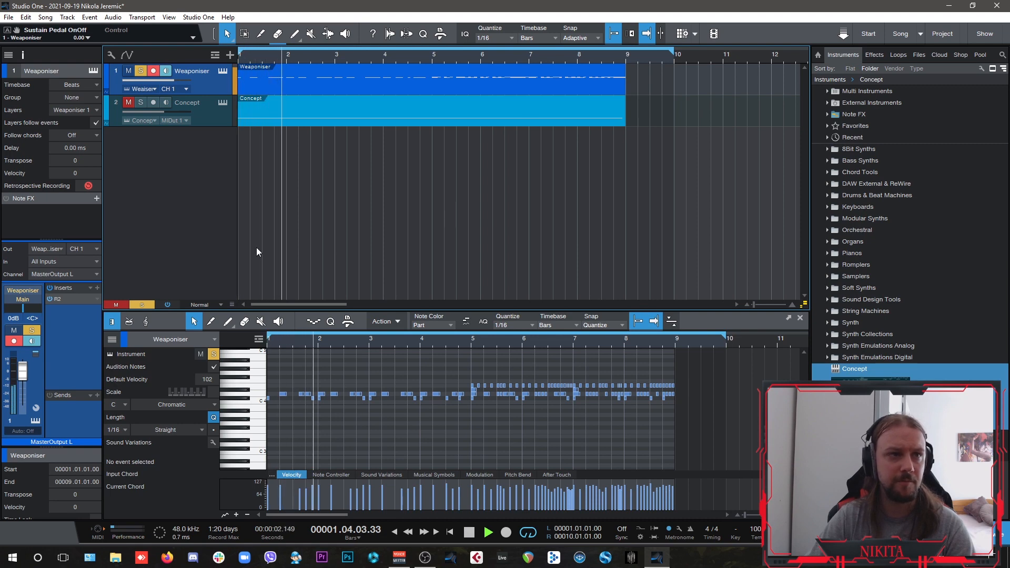
click(49, 299)
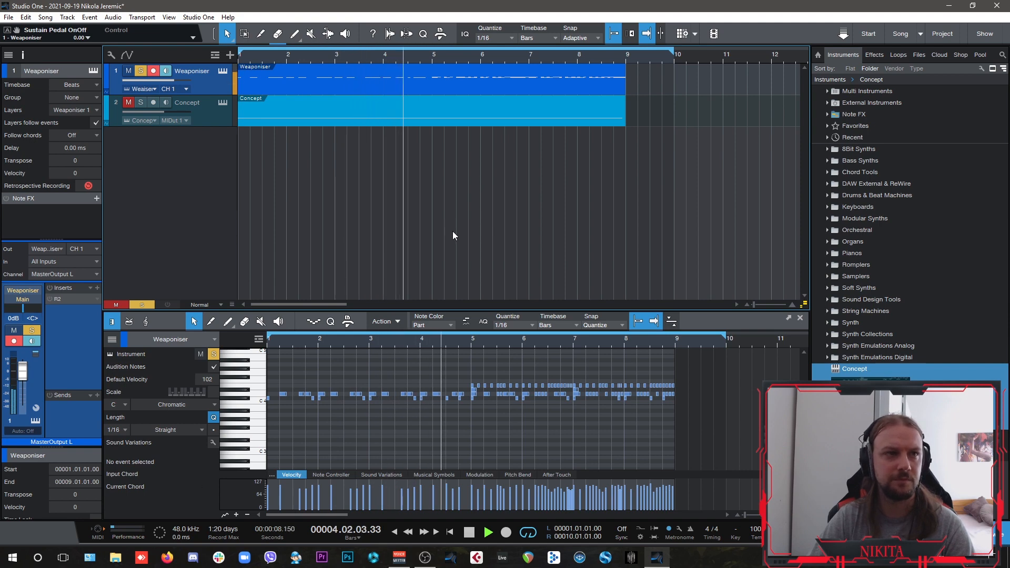
click(56, 288)
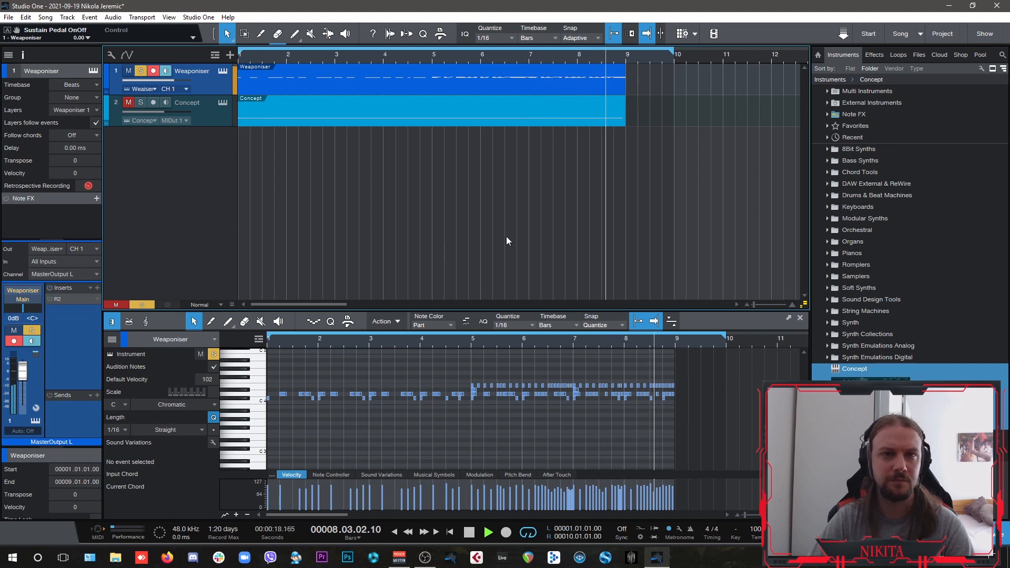
key(space)
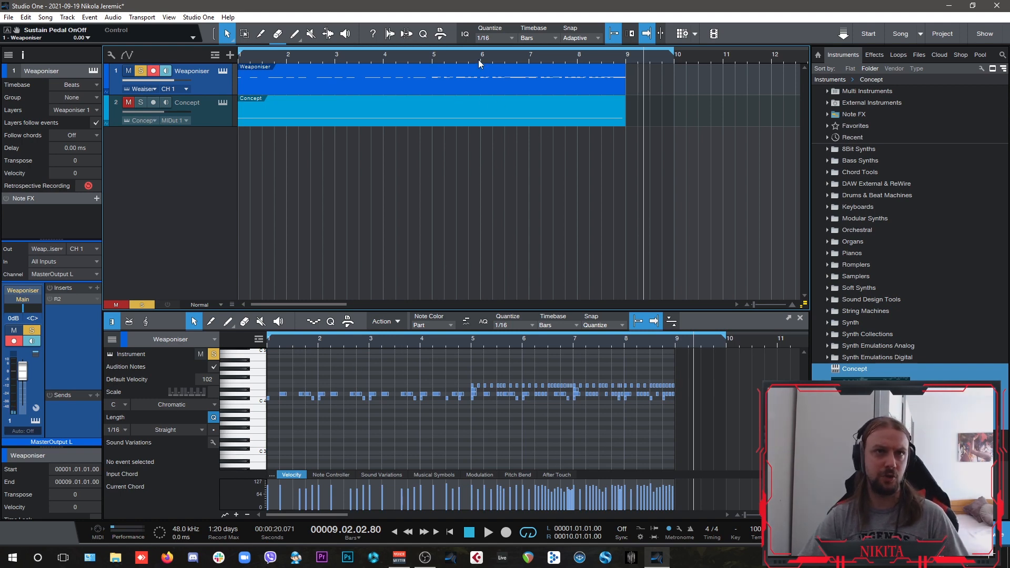
Play the second half of the Weaponiser part from just before bar 5 to its end.
click(468, 343)
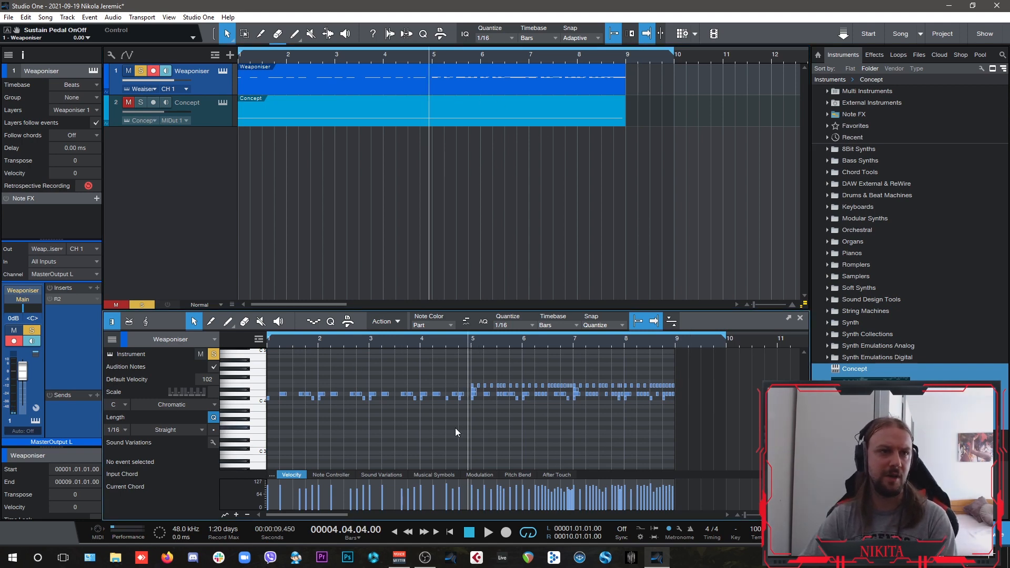
key(space)
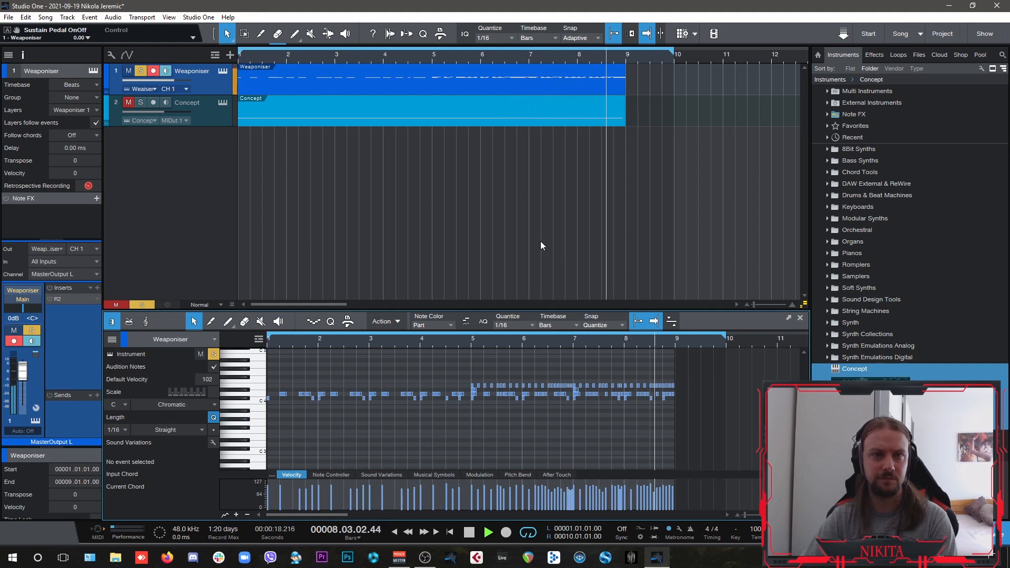
key(space)
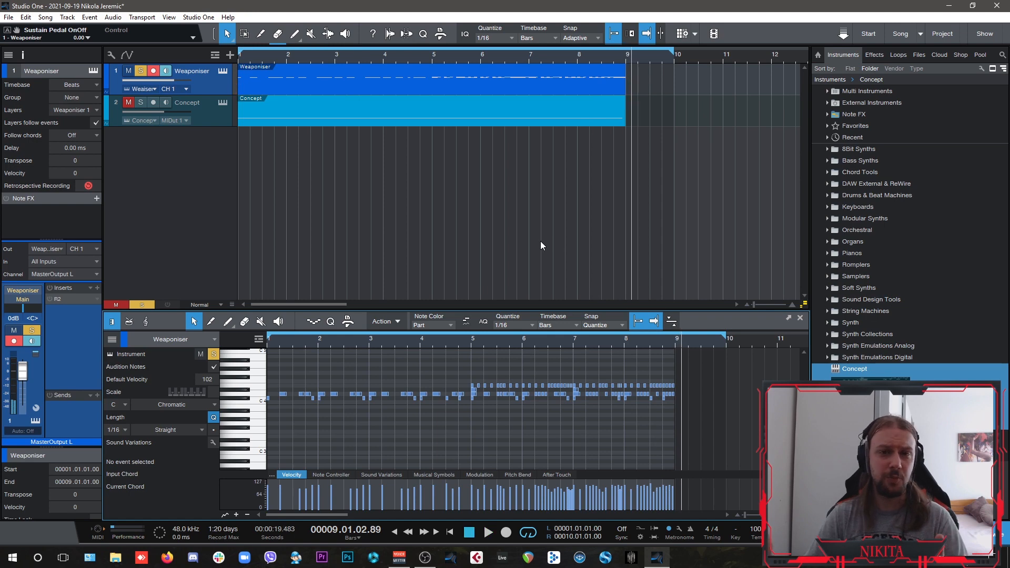